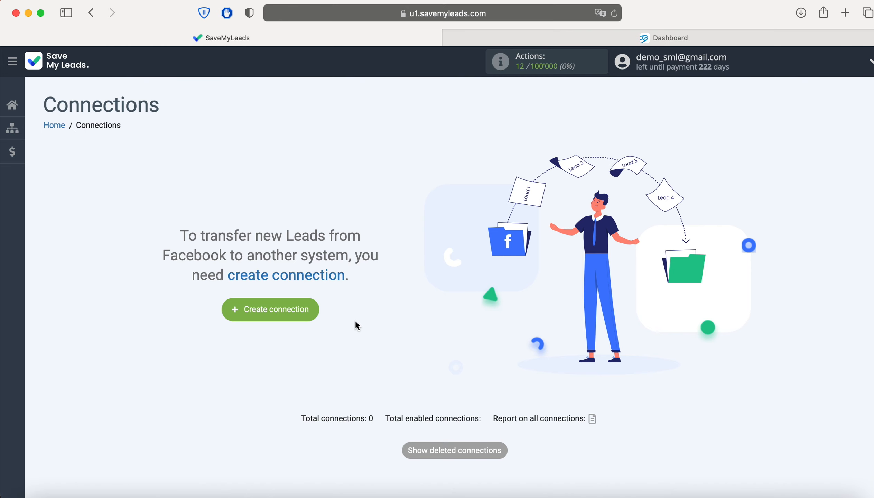
Create a new connection with the eSputnik Add Contacts card as the destination
click(311, 310)
scroll(309, 312, down, 20)
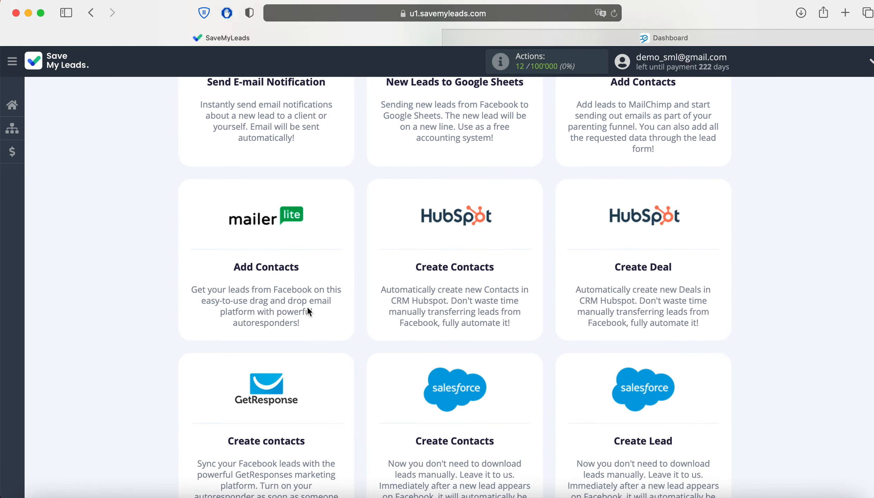
scroll(309, 311, down, 20)
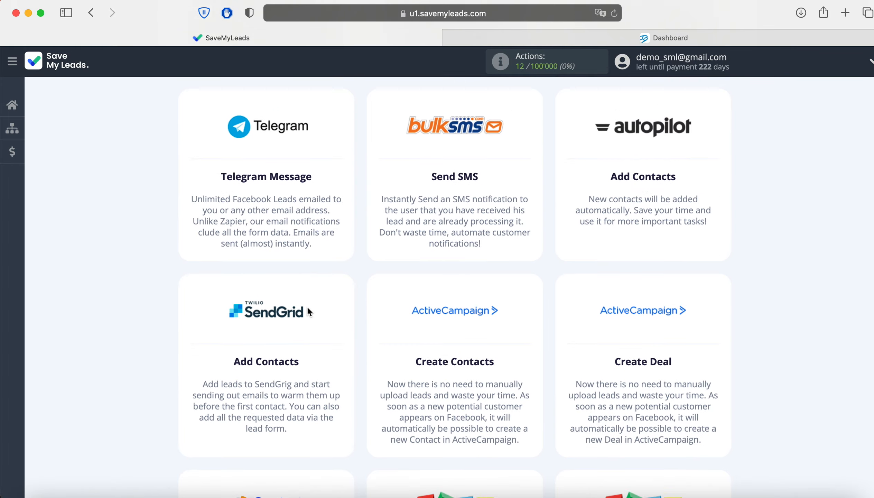
scroll(310, 311, down, 20)
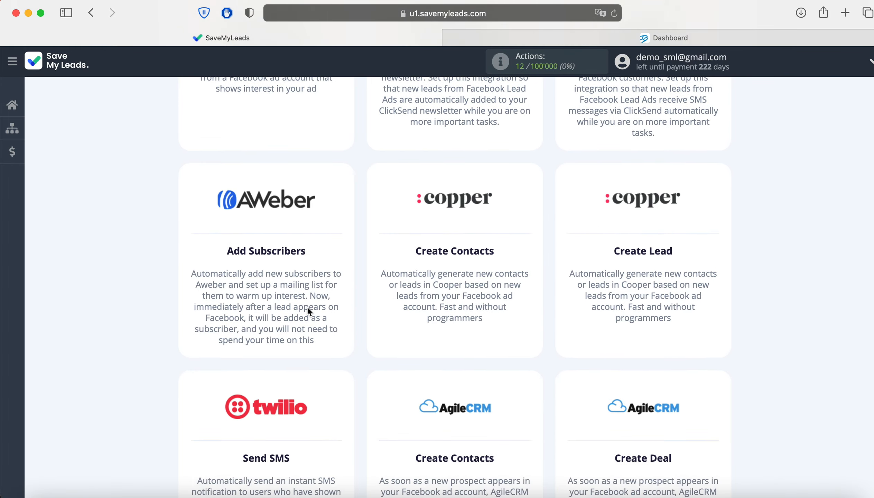
scroll(309, 311, down, 20)
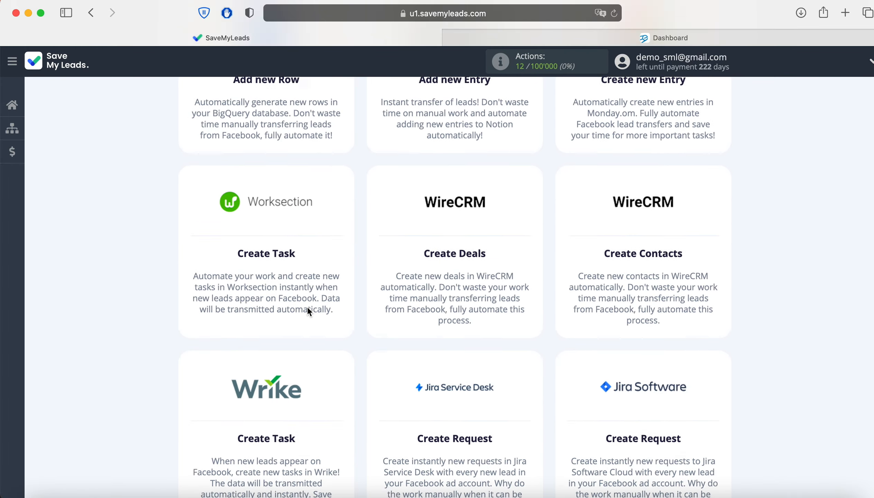
scroll(310, 312, down, 20)
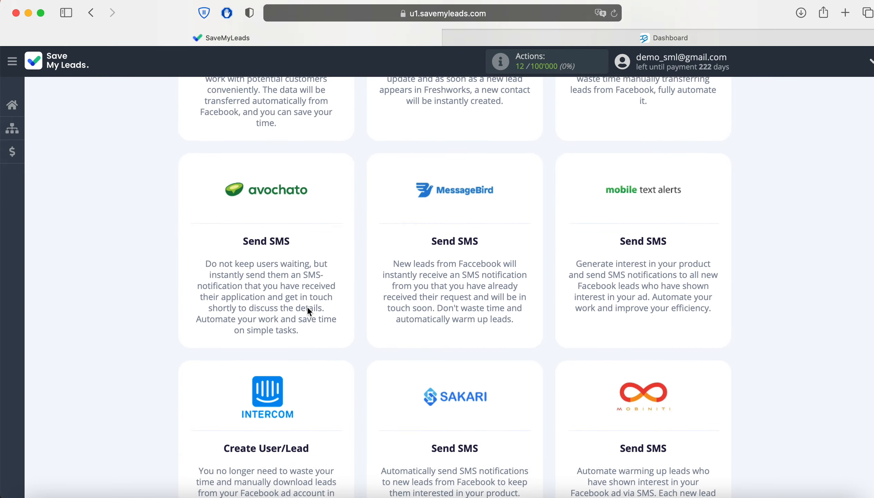
scroll(309, 312, down, 20)
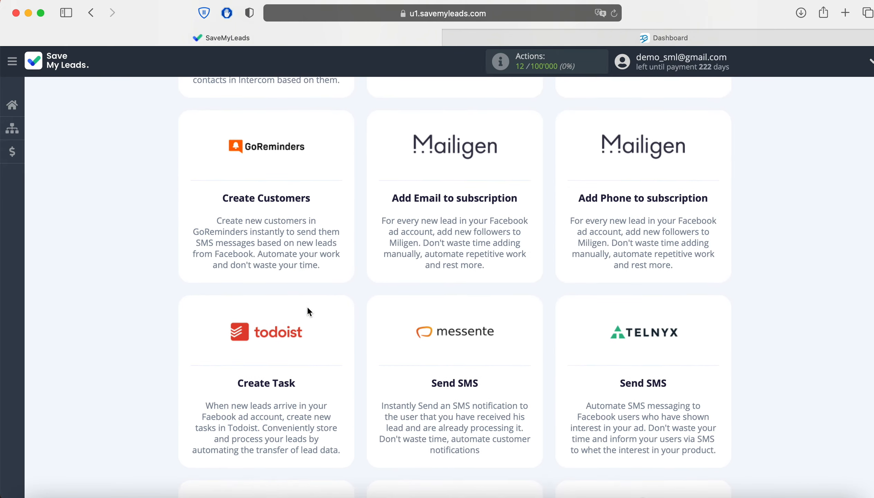
scroll(309, 312, down, 8)
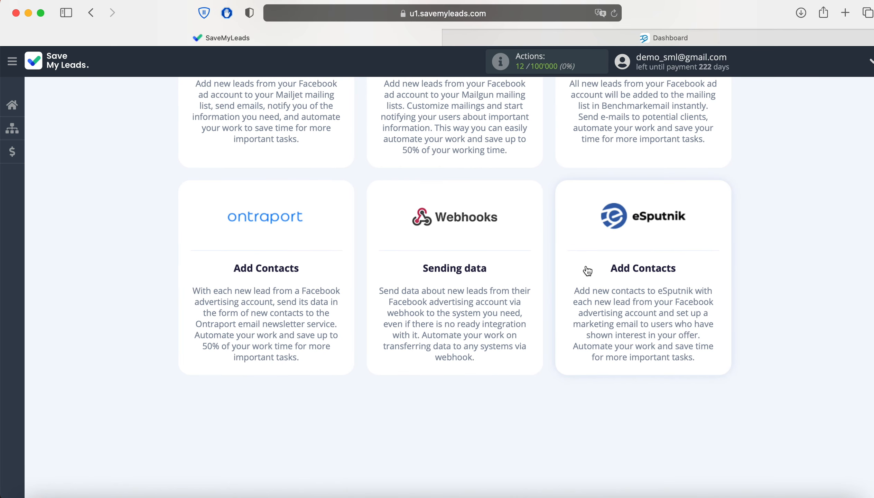
click(633, 257)
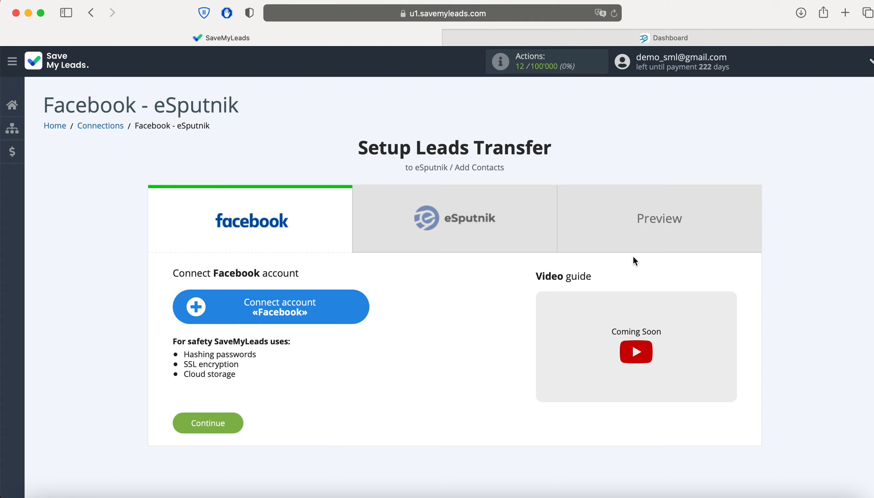
Log in to Facebook and authorize SaveMyLeads for both lead form pages with all permissions
click(360, 306)
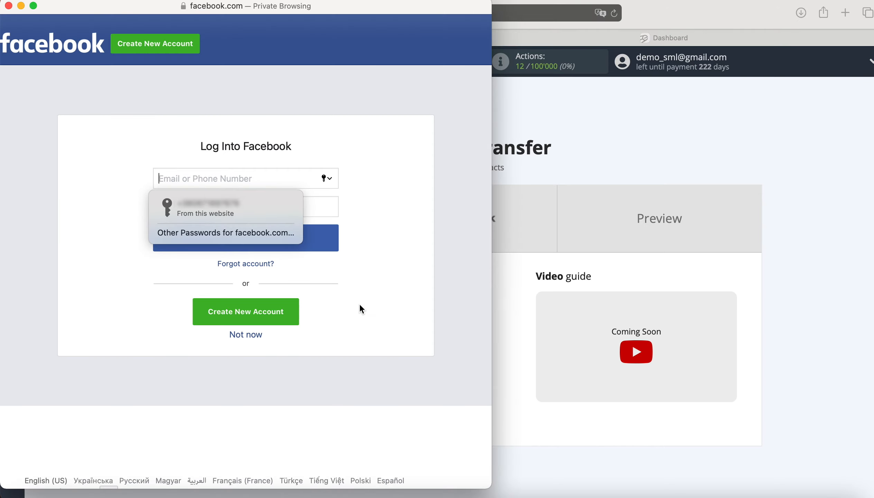
click(255, 214)
click(268, 232)
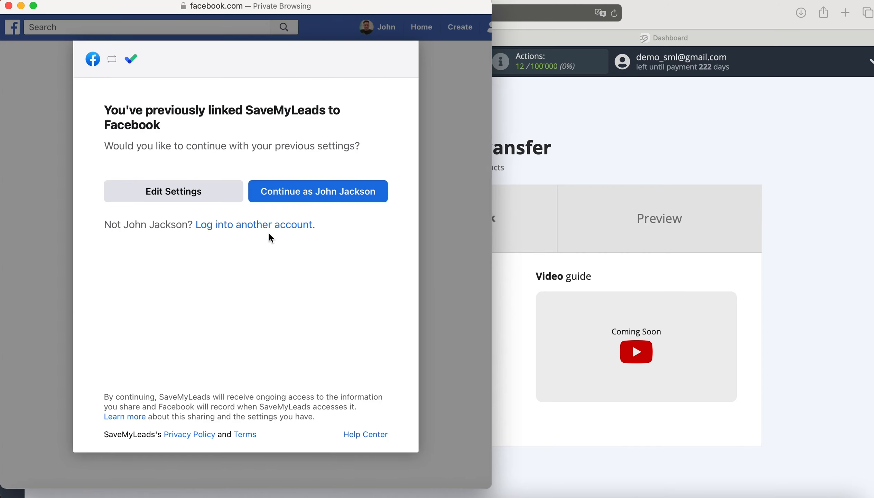
click(220, 195)
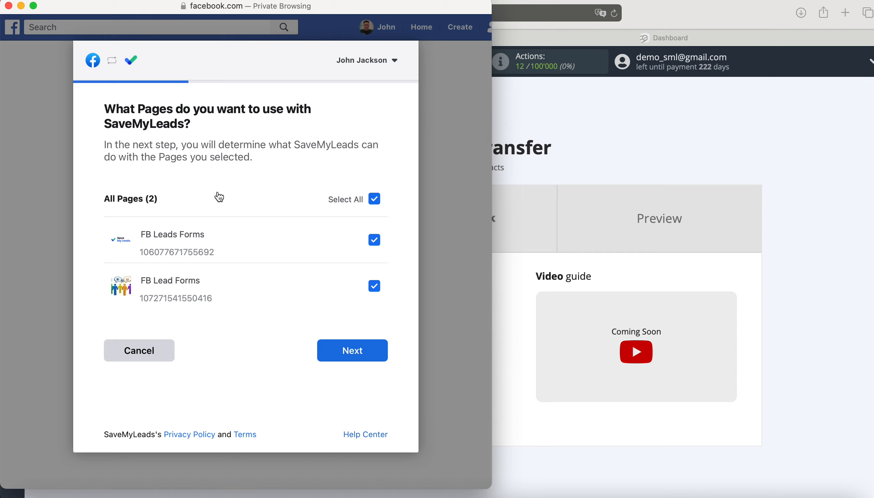
click(384, 353)
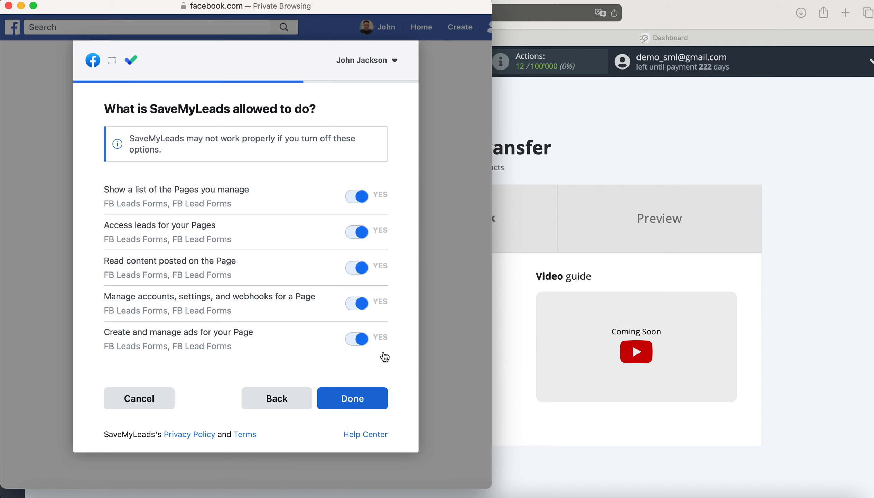
click(374, 395)
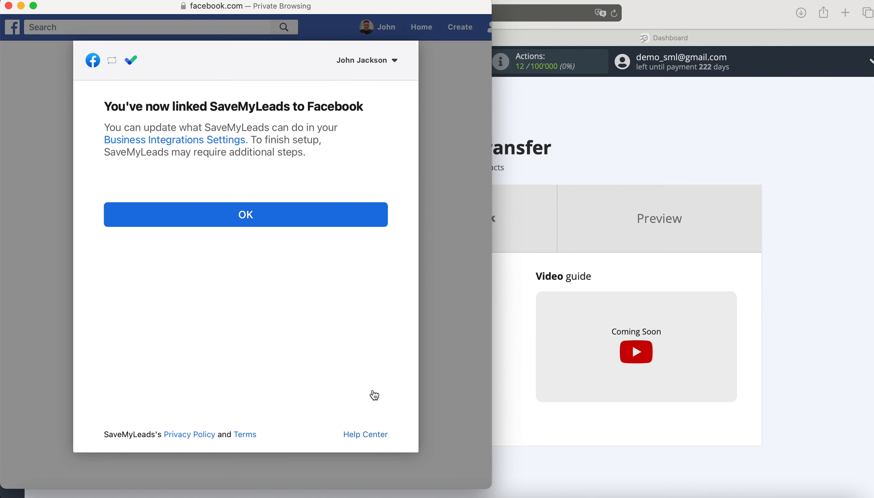
click(263, 218)
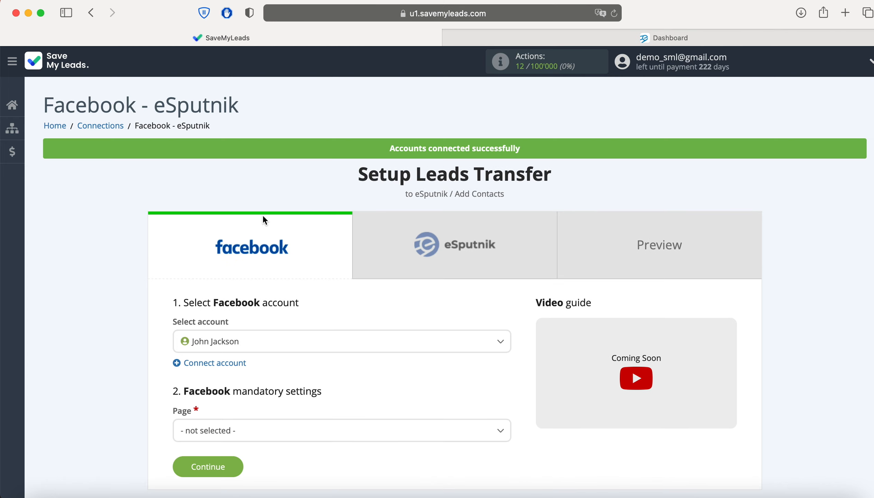
Choose the connected Facebook account, page FB Leads Forms and form FB Lead Form 19.05.2021
click(265, 341)
click(244, 389)
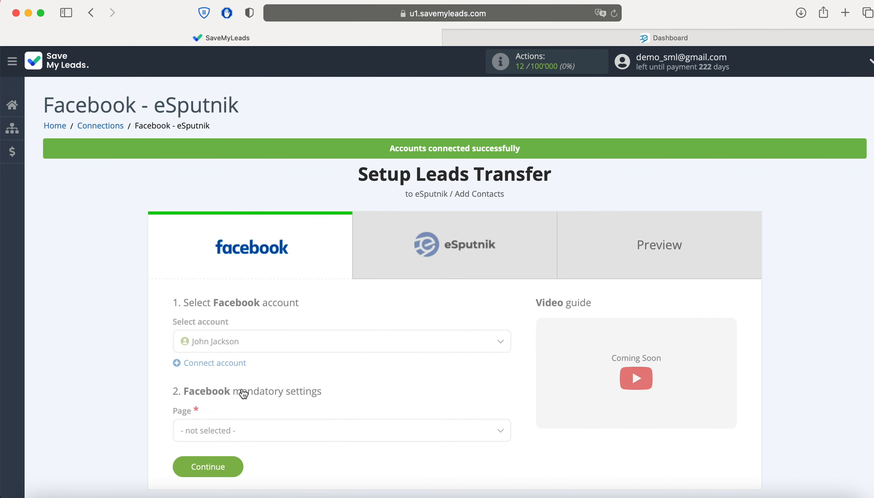
scroll(244, 392, down, 5)
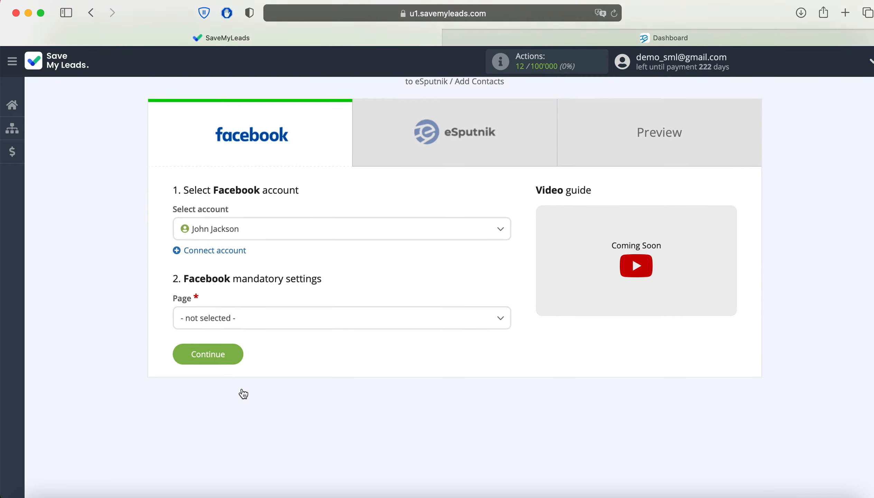
click(234, 301)
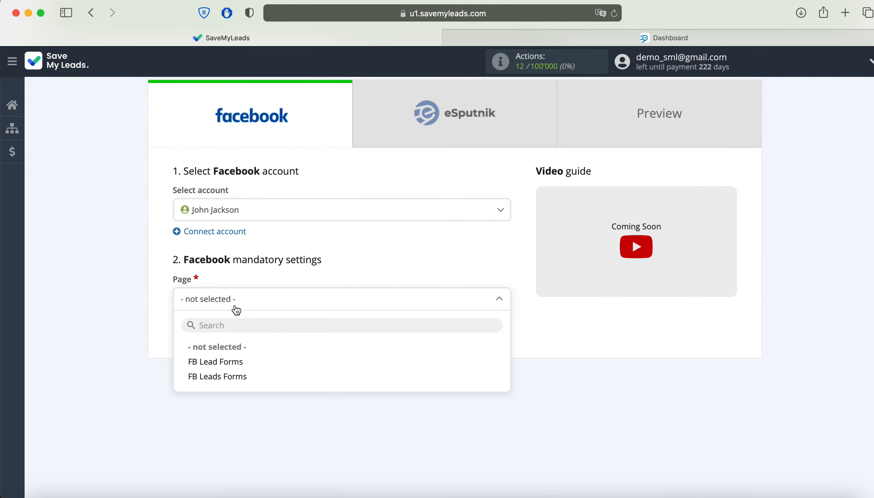
click(249, 380)
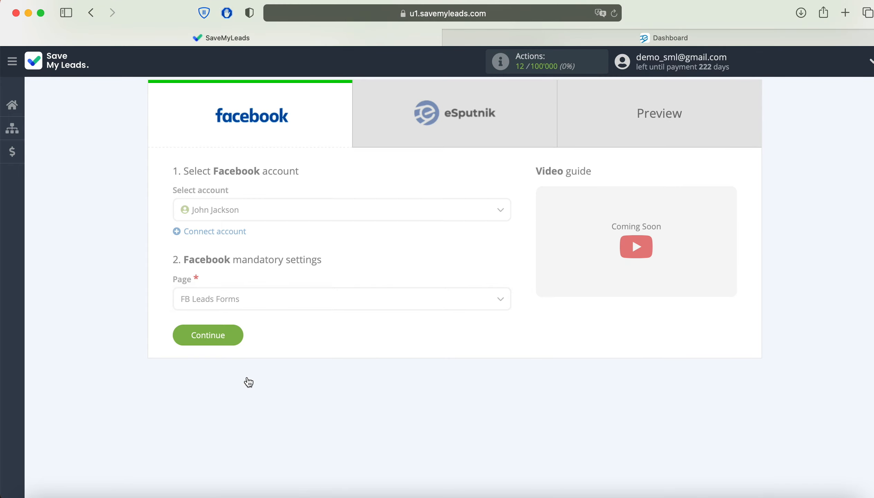
click(248, 350)
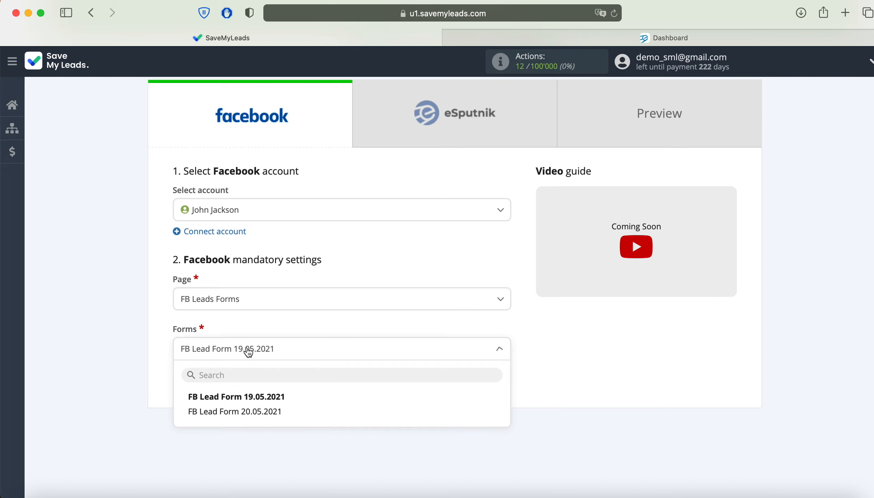
click(269, 401)
click(229, 384)
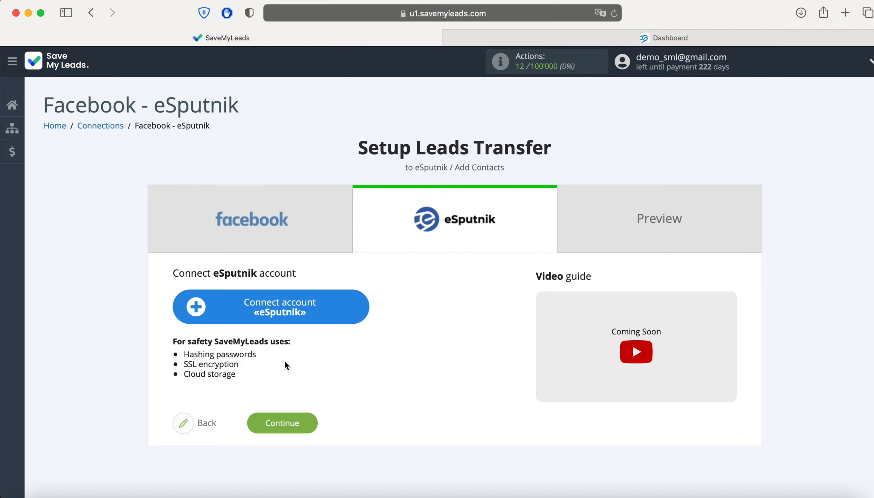
Add the eSputnik account by entering its login e-mail and password, then save
click(357, 313)
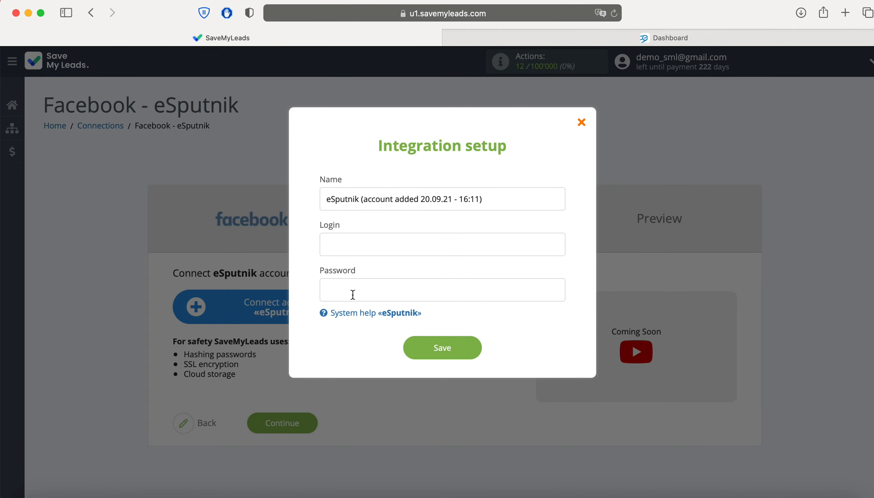
click(345, 254)
click(345, 286)
text(••••••••••••)
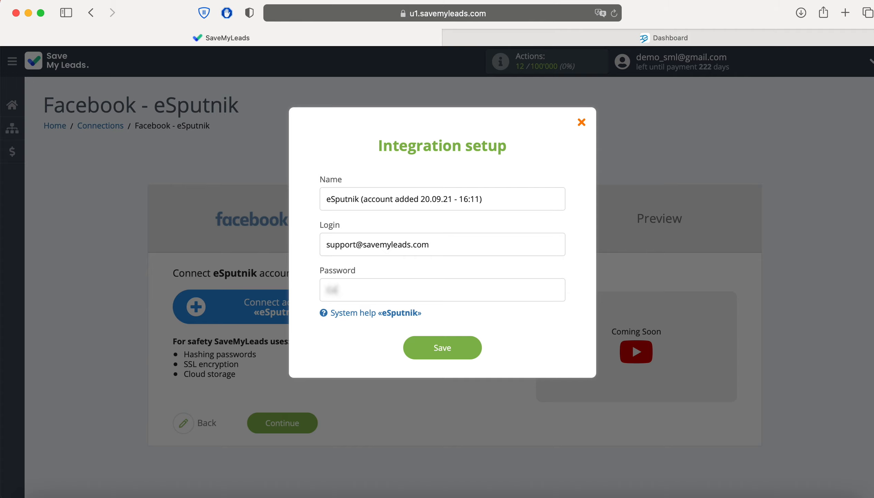
text(•)
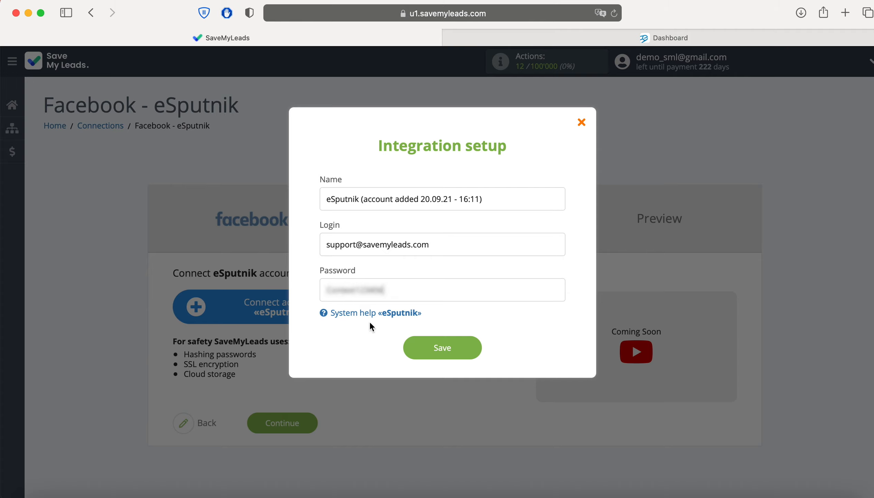
click(468, 348)
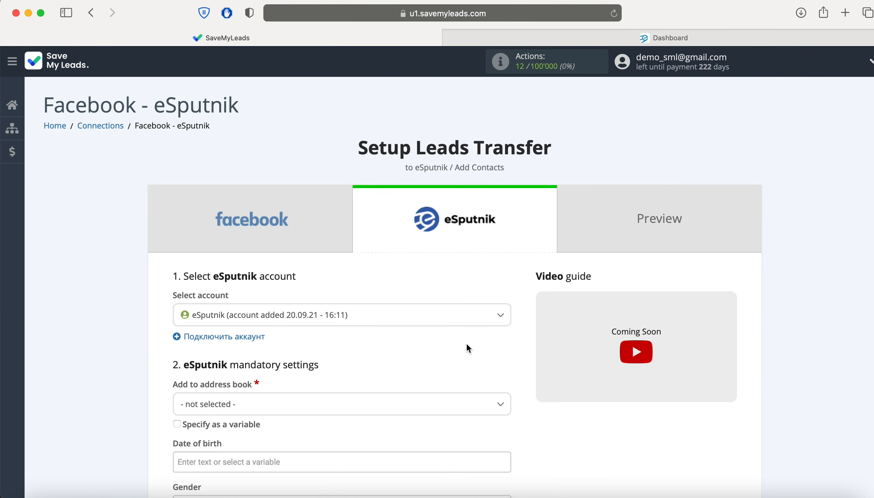
Select the new eSputnik account and the Subscribers address book
click(390, 317)
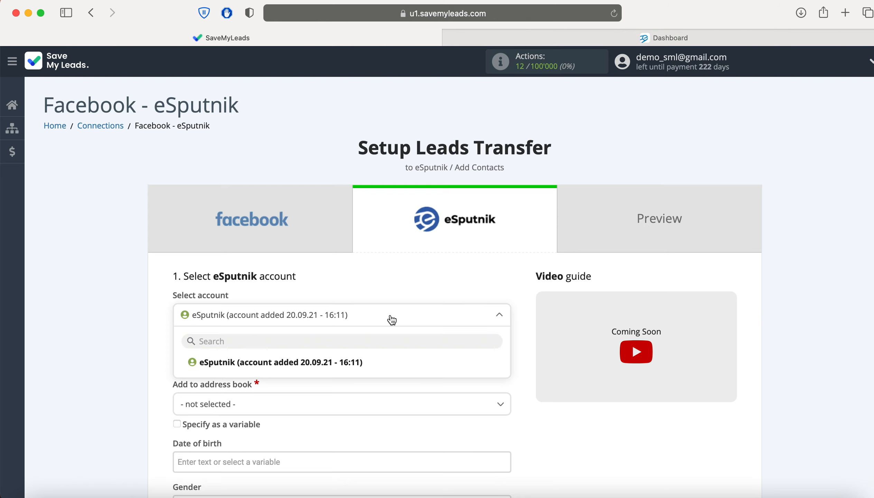
click(371, 362)
scroll(372, 364, down, 3)
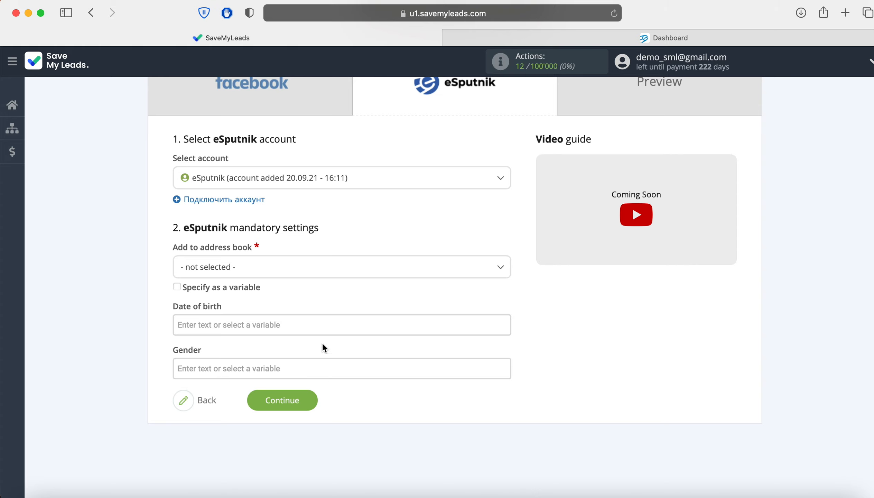
click(293, 267)
click(228, 332)
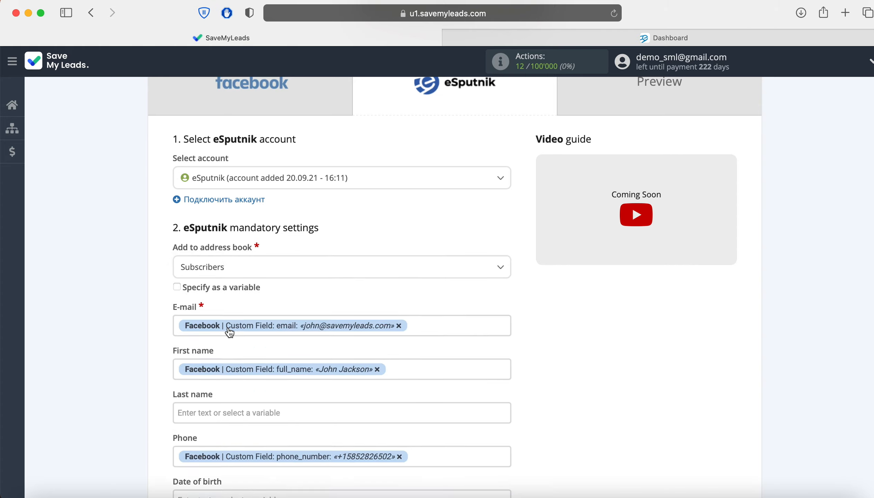
scroll(230, 333, down, 2)
scroll(230, 333, down, 3)
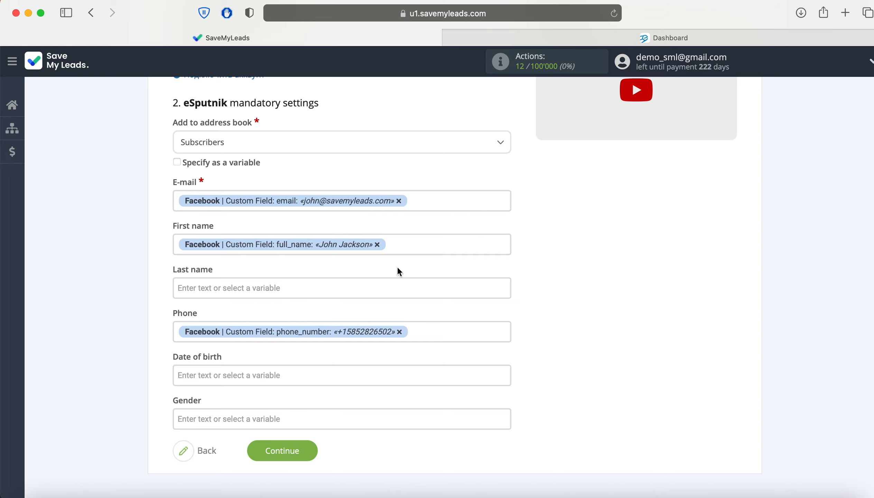
Map E-mail, First name and Phone to the matching Facebook lead fields
click(438, 206)
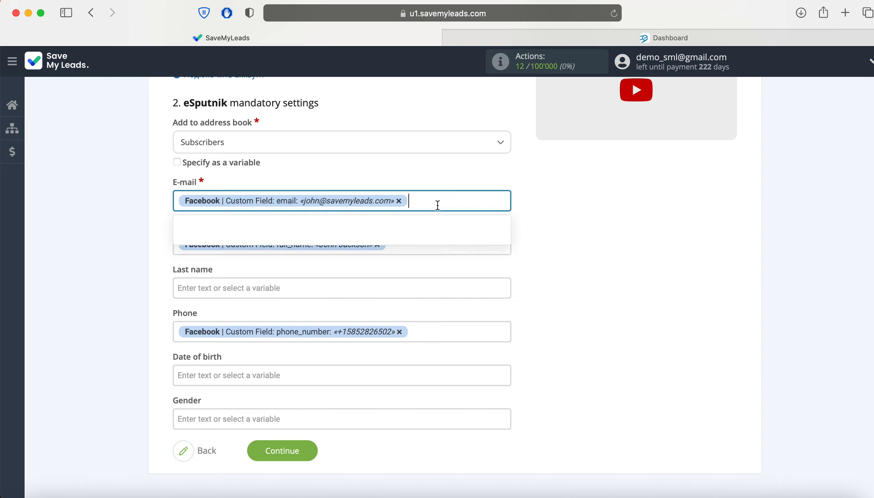
scroll(358, 312, down, 3)
scroll(358, 314, down, 1)
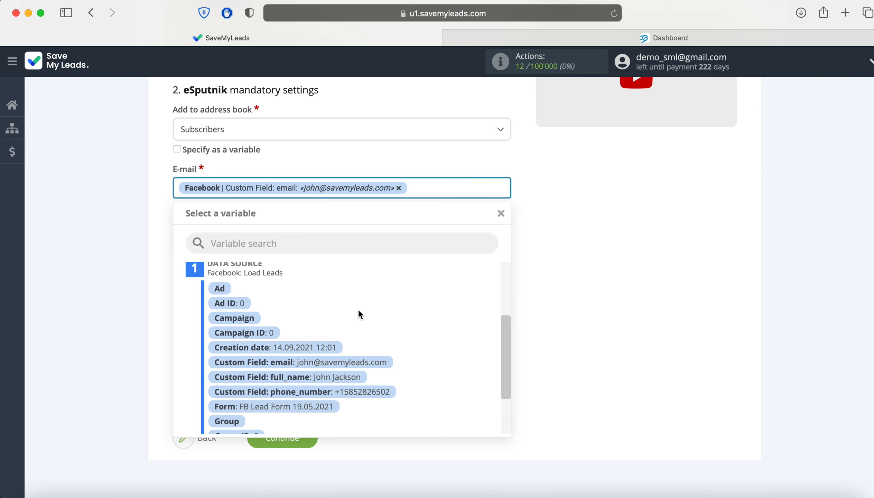
click(595, 266)
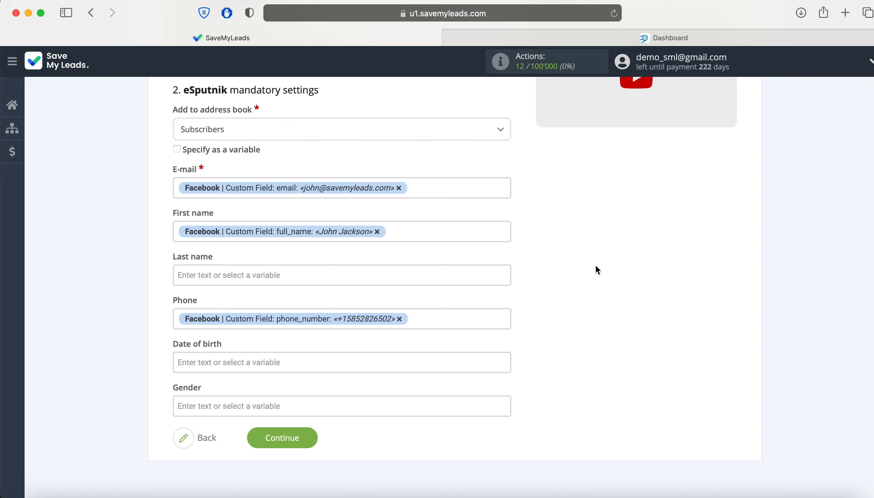
Continue to the preview, send test data to eSputnik, and switch to the eSputnik dashboard
click(311, 442)
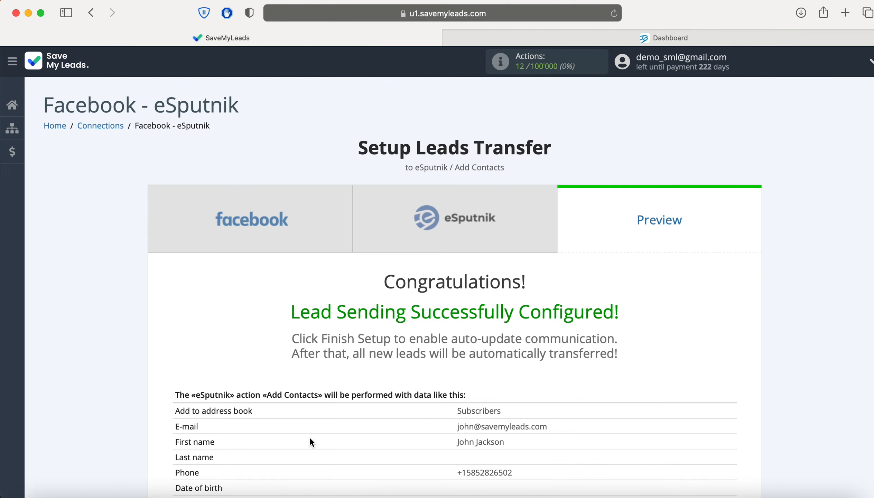
scroll(311, 442, down, 3)
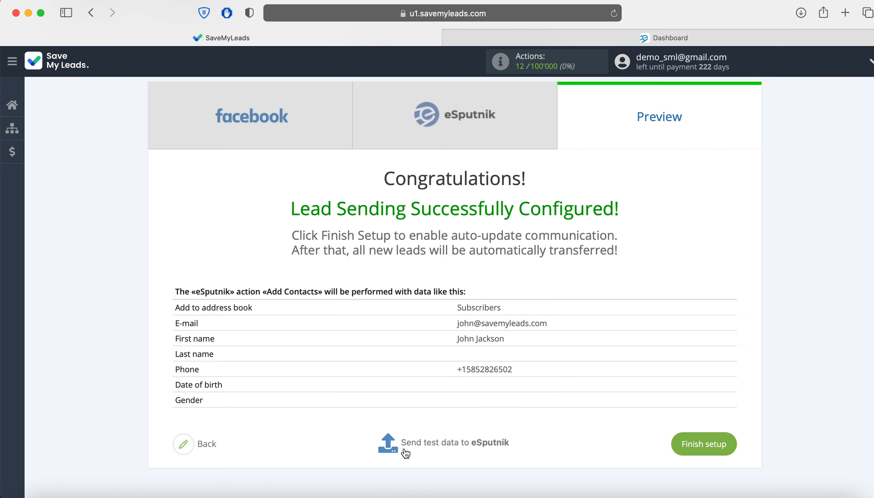
click(423, 444)
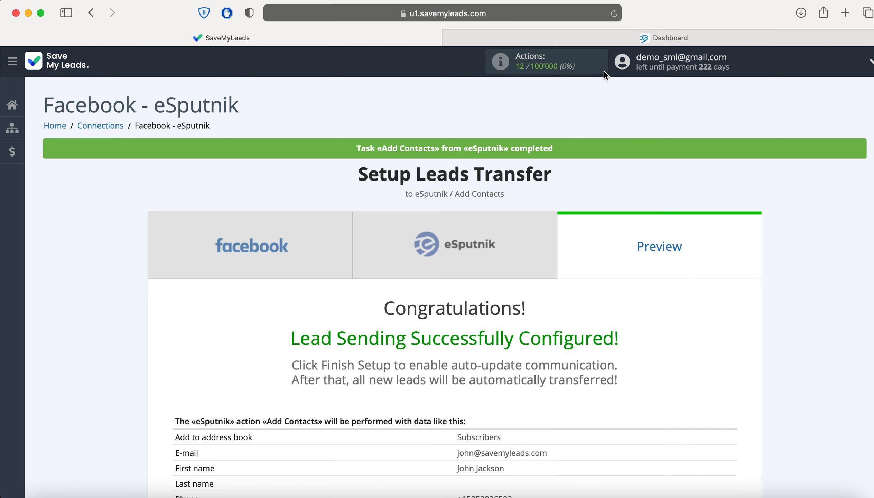
click(618, 39)
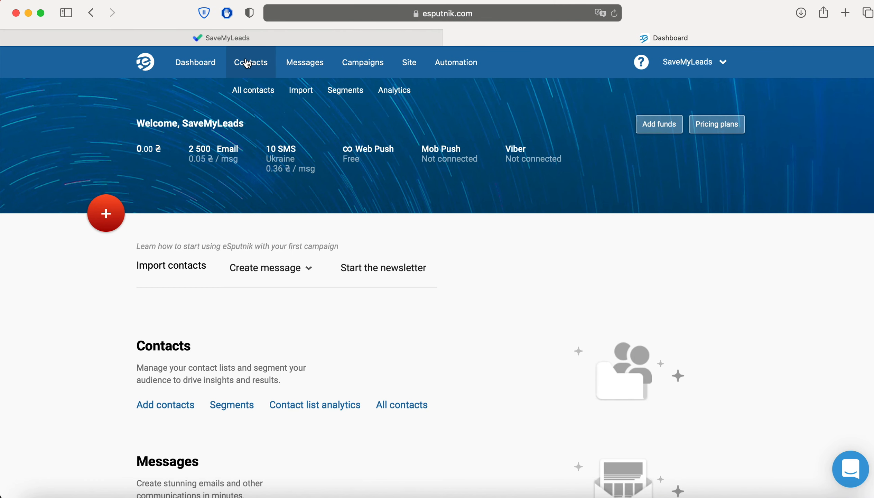
Check the test lead in eSputnik's All contacts list, then go back to the SaveMyLeads preview
click(260, 89)
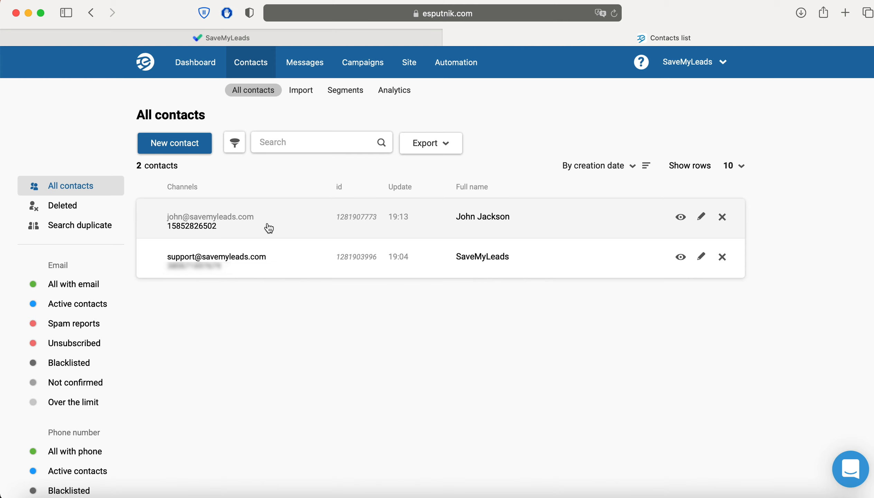
click(211, 44)
scroll(827, 208, down, 5)
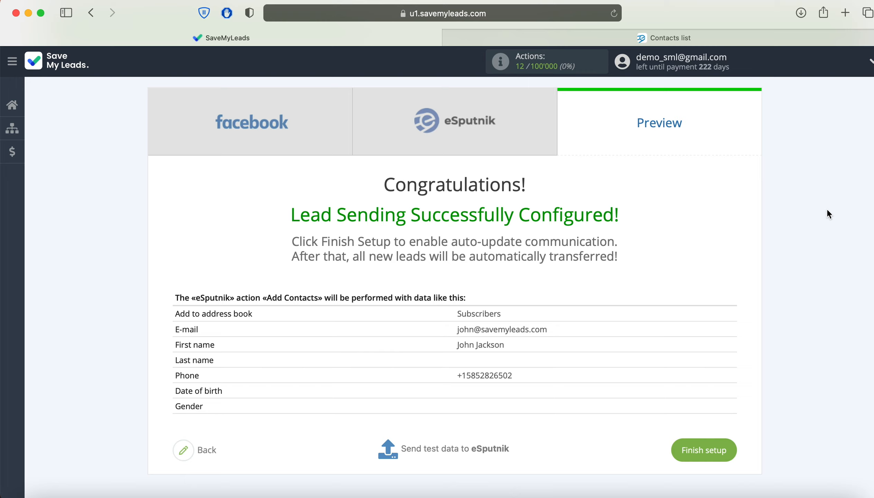
Finish setup and append 'Lead Form 19.05.2021' to the connection name, then save
click(710, 451)
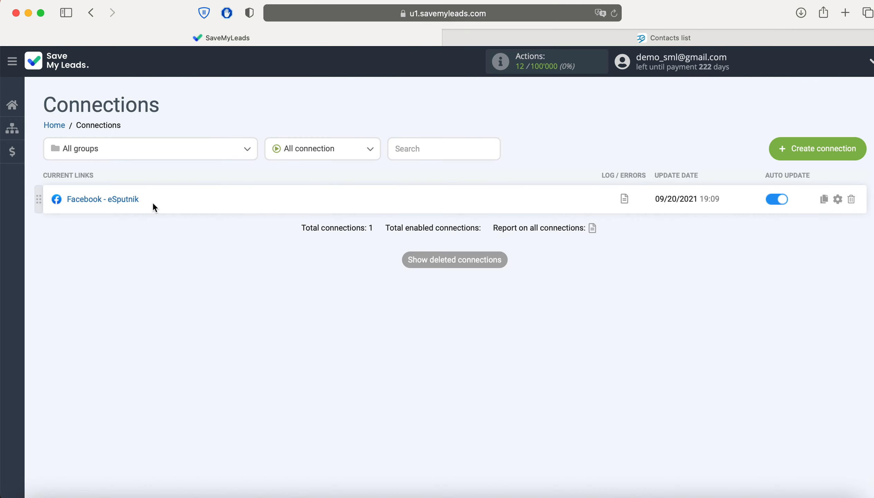
click(838, 199)
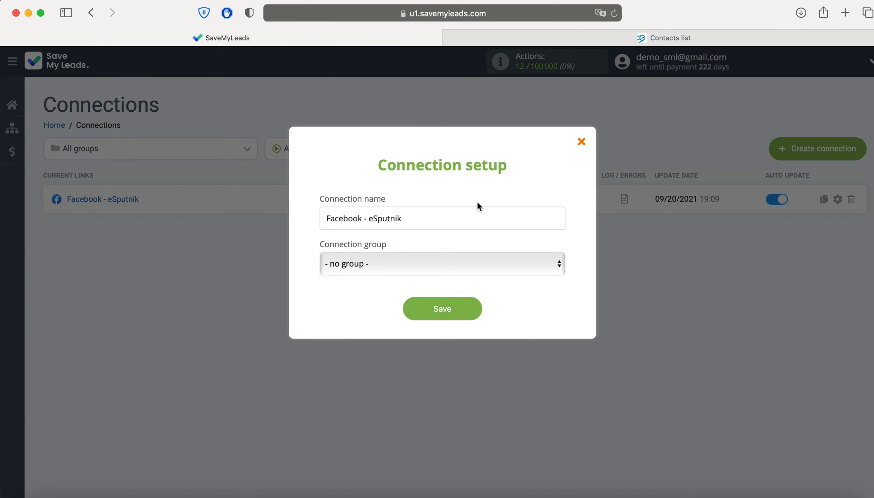
click(447, 219)
text(Lead Form 19.05.2021)
click(460, 315)
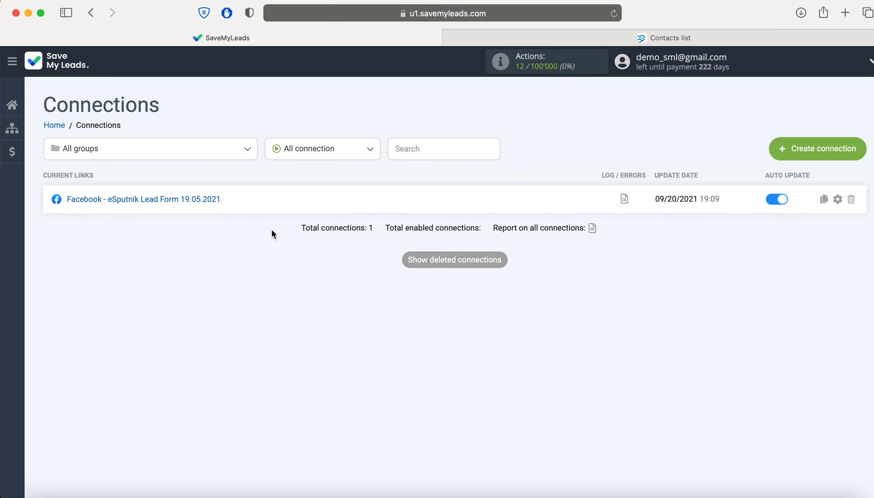